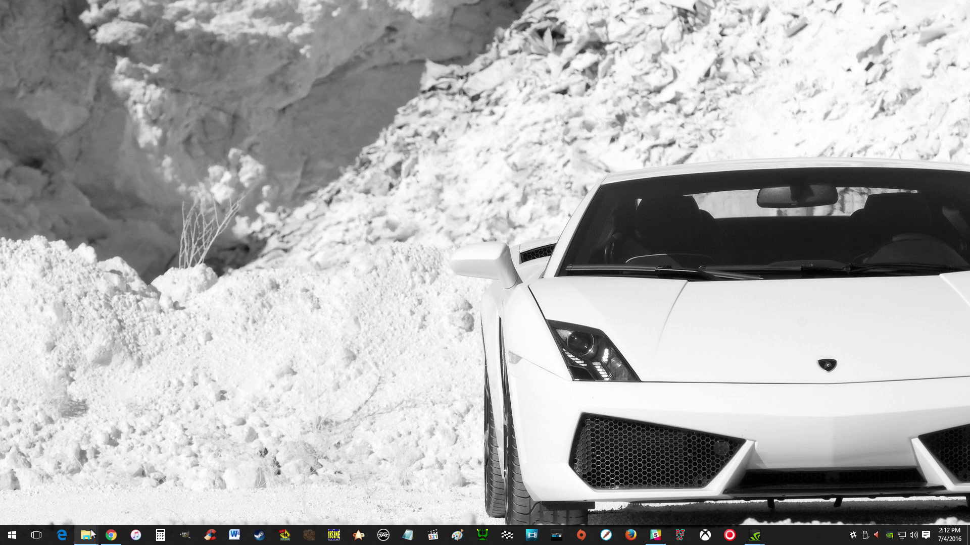
- Copy the GOPR2236 video from the 100GOPRO folder to the desktop
mouse_move(87, 539)
click(162, 485)
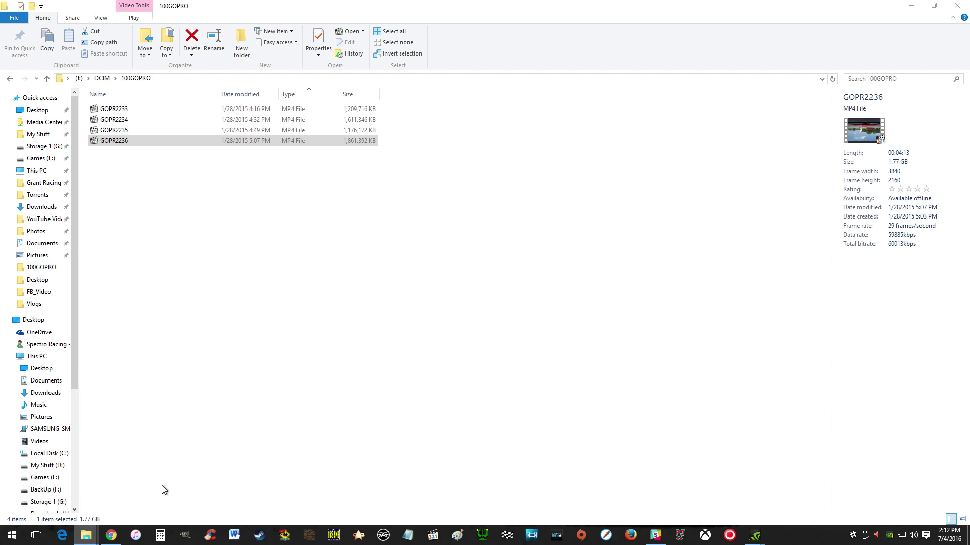
click(319, 307)
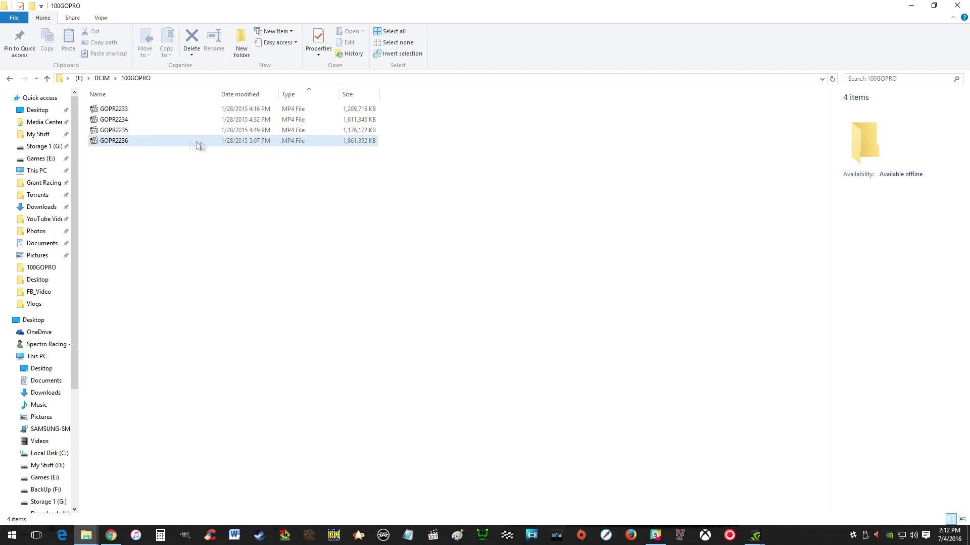
click(117, 142)
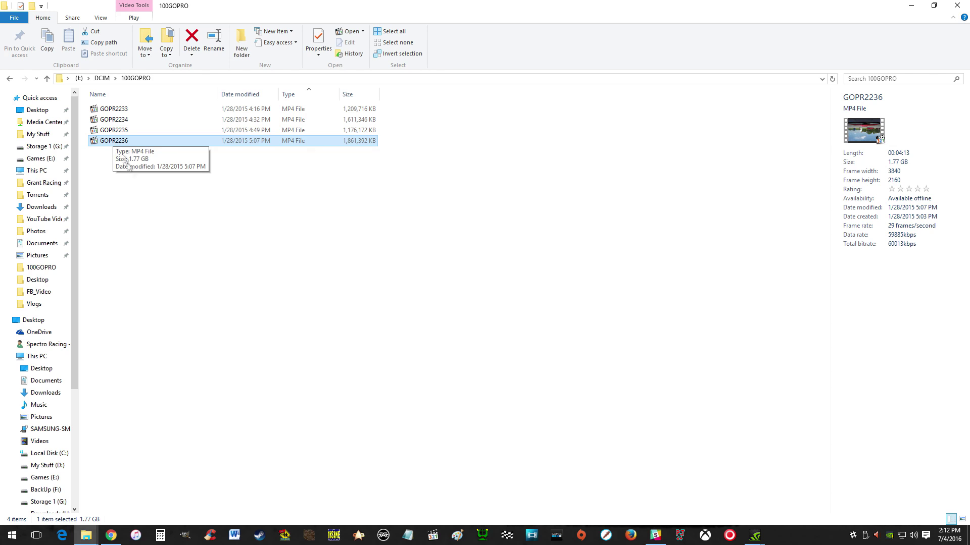
right_click(118, 144)
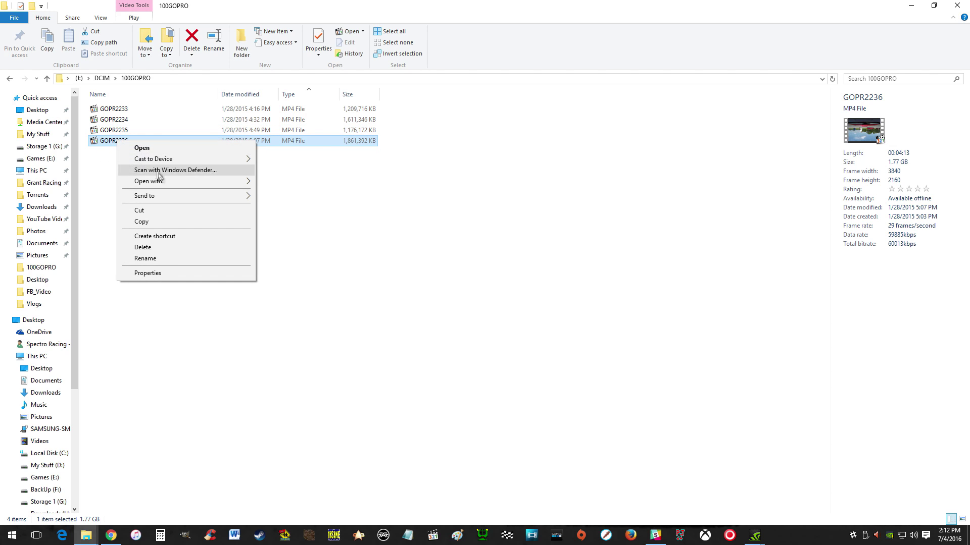
click(150, 222)
click(910, 6)
right_click(451, 161)
click(486, 210)
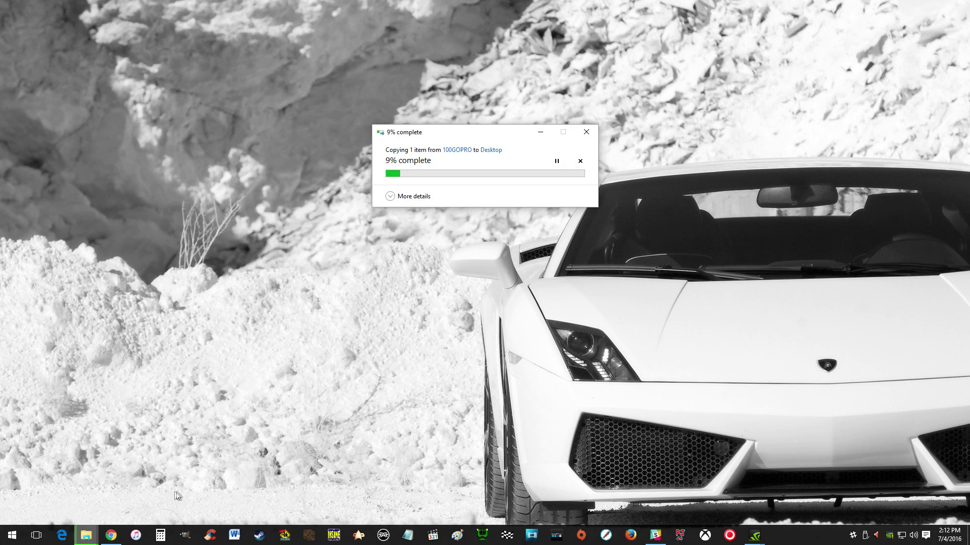
- Open the TrackAddict files folder on the SAMSUNG-SM-N900A phone's card, under Android/data/com.hptuners.trackaddict
click(81, 537)
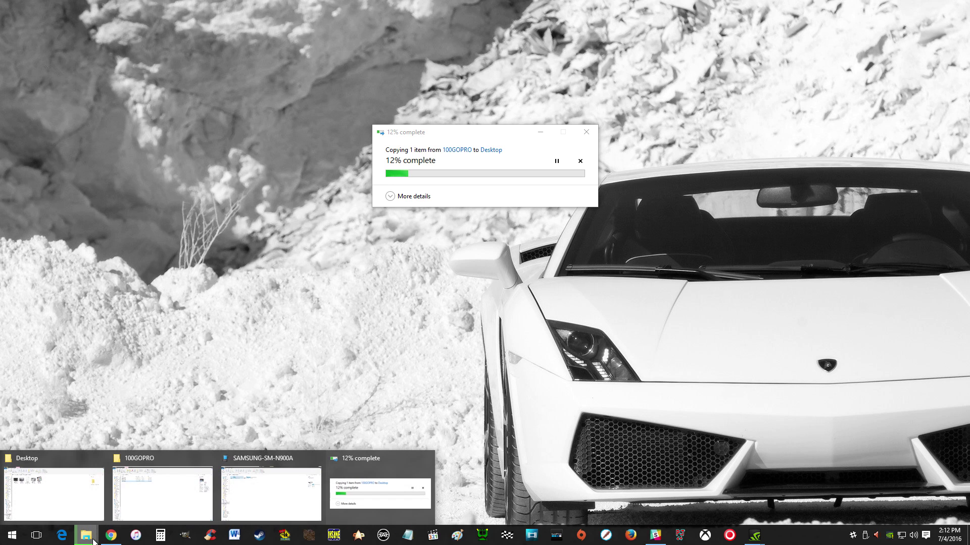
click(273, 500)
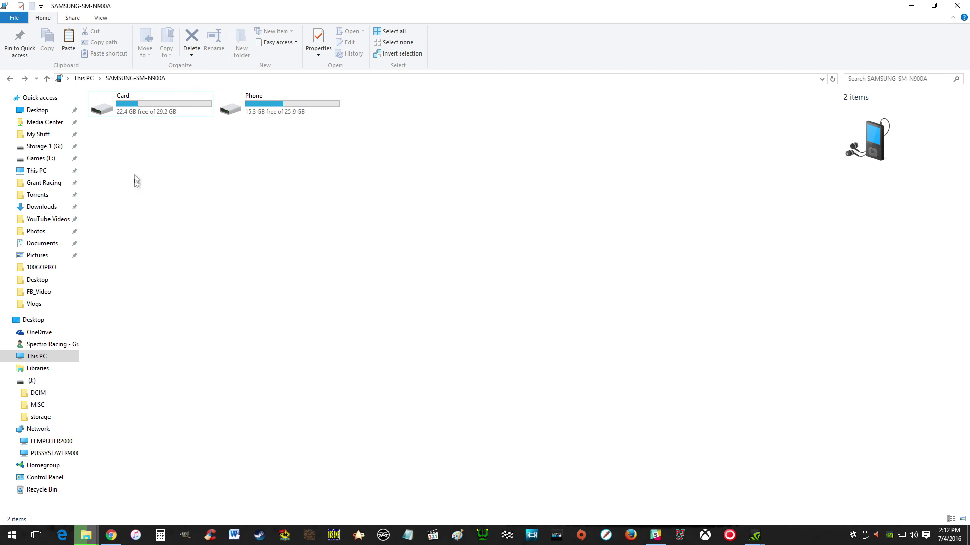
double_click(140, 110)
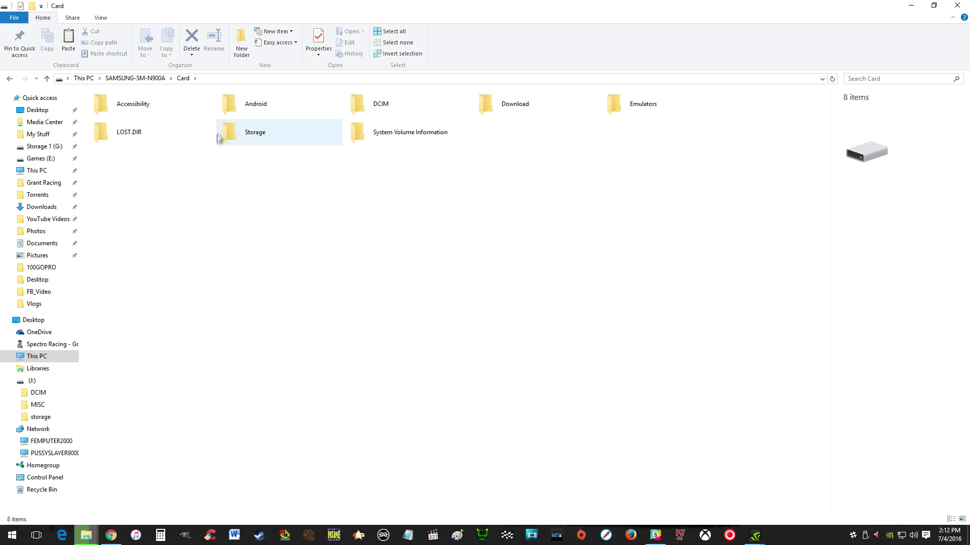
double_click(232, 105)
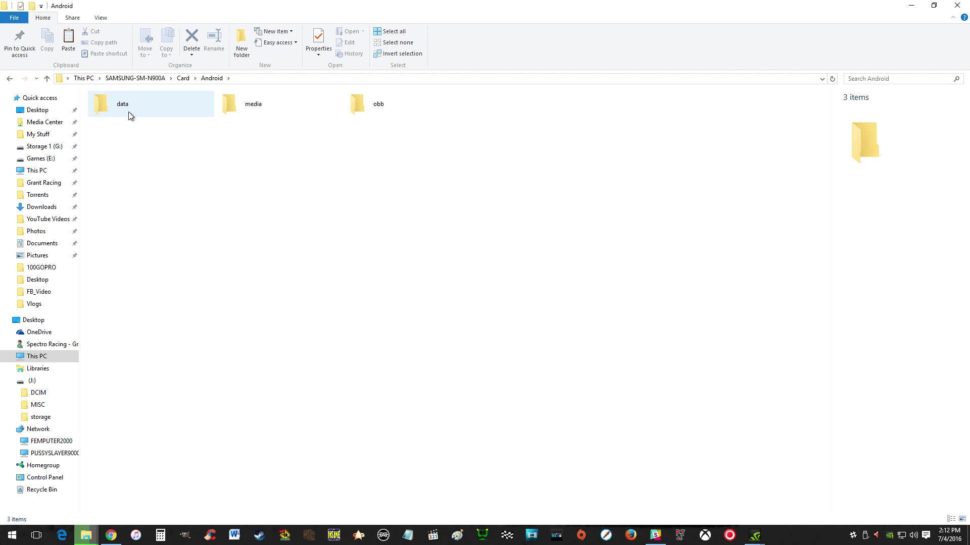
double_click(129, 113)
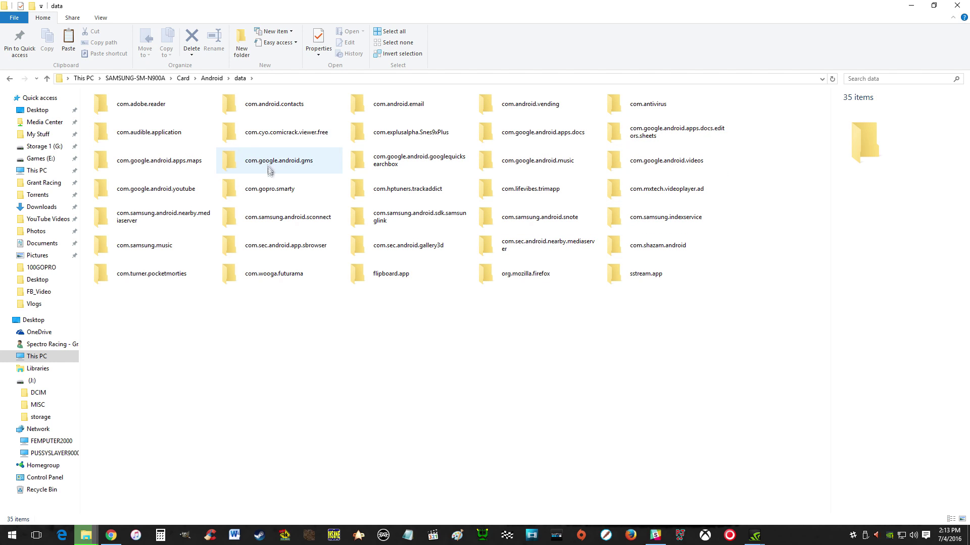
double_click(373, 194)
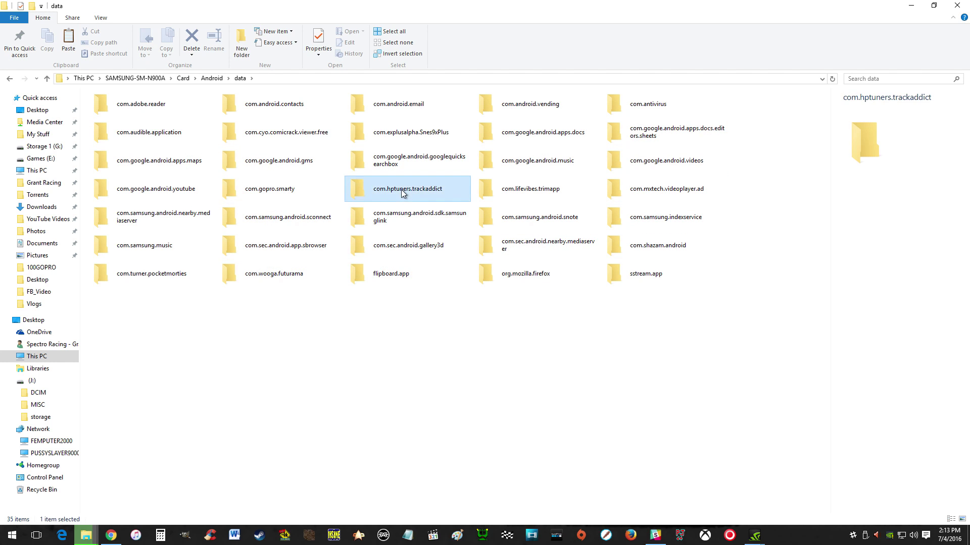
double_click(265, 107)
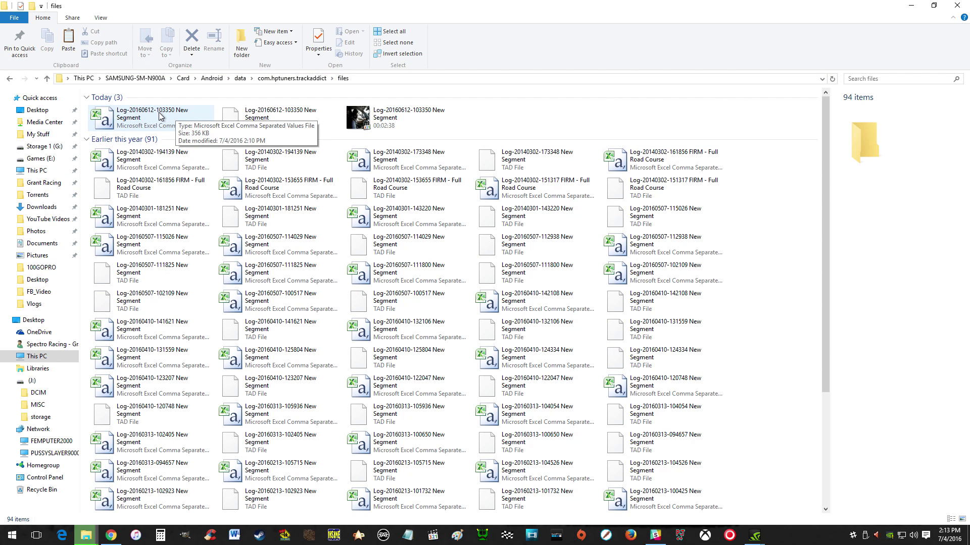
click(130, 121)
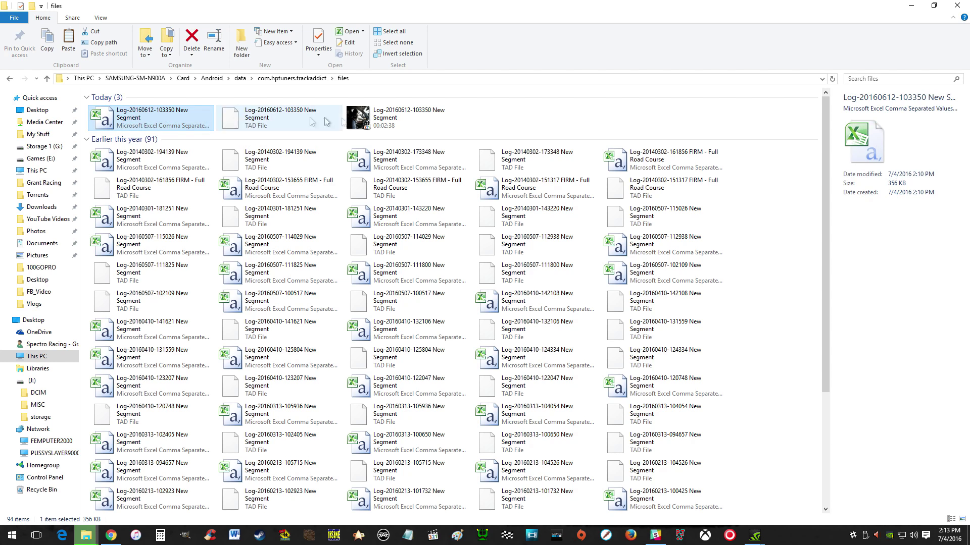
ctrl+click(404, 117)
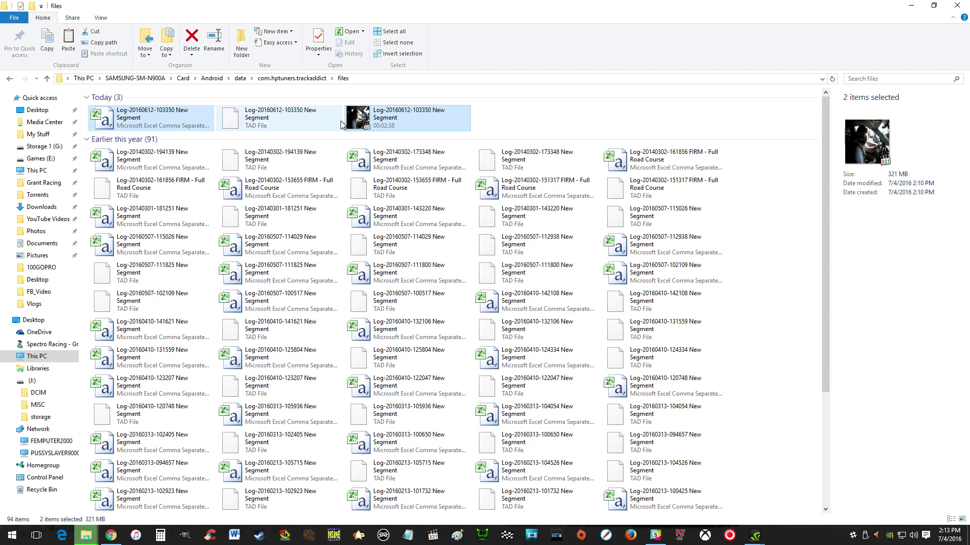
click(911, 6)
right_click(266, 210)
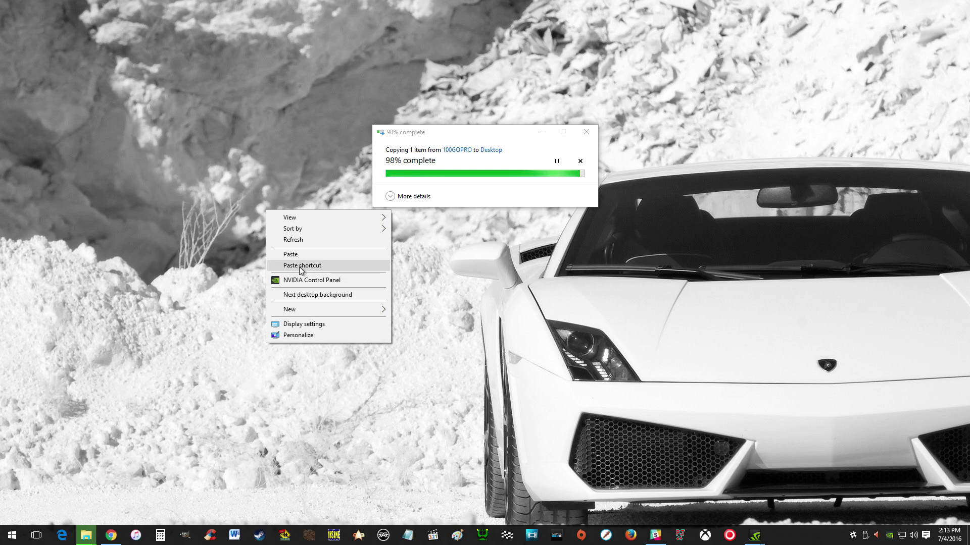
click(297, 255)
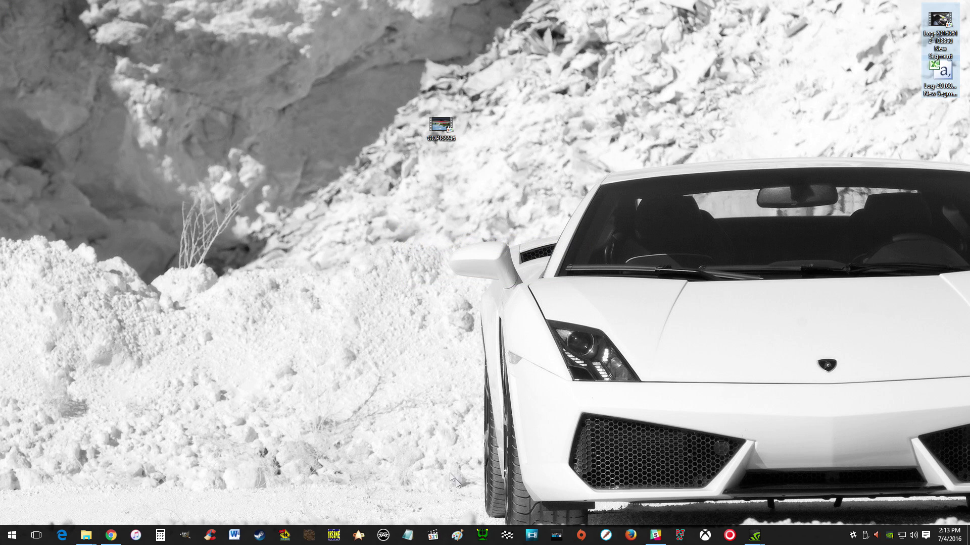
- Launch RaceRender, decline the program update and start a project from the Datalogger - With PiP Video template
click(507, 536)
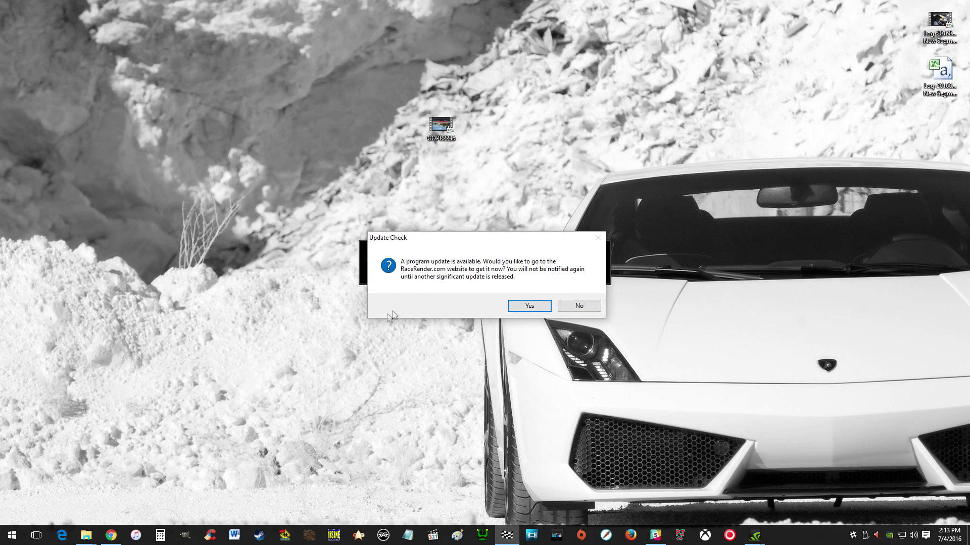
click(577, 307)
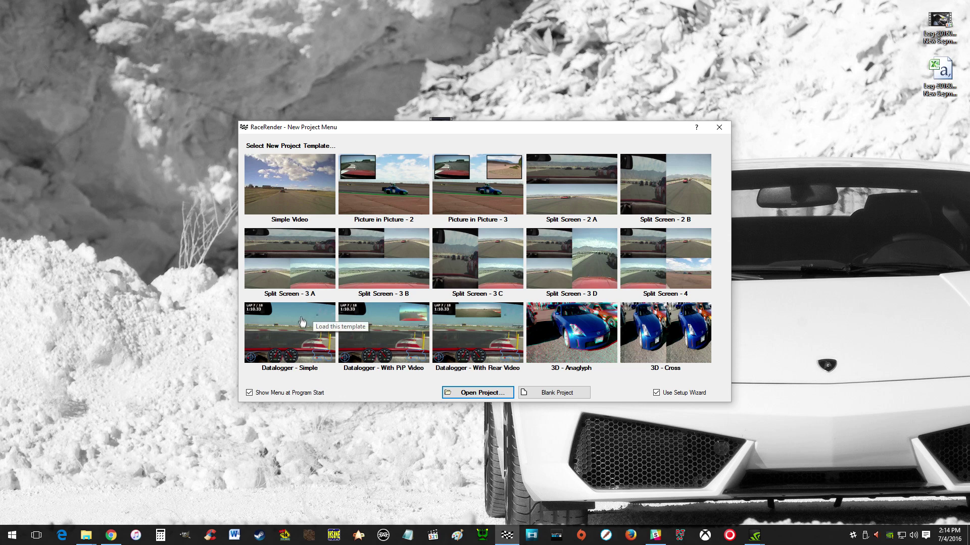
click(381, 337)
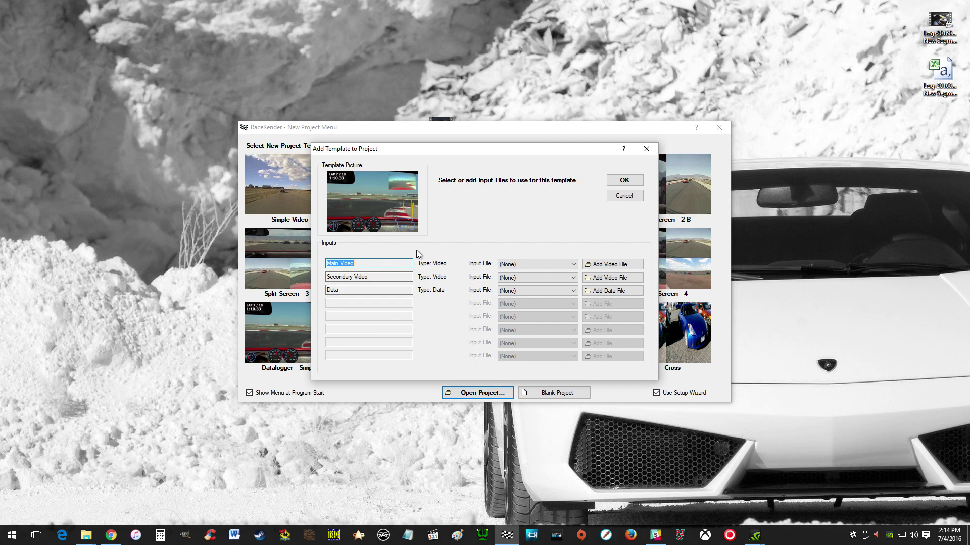
click(585, 266)
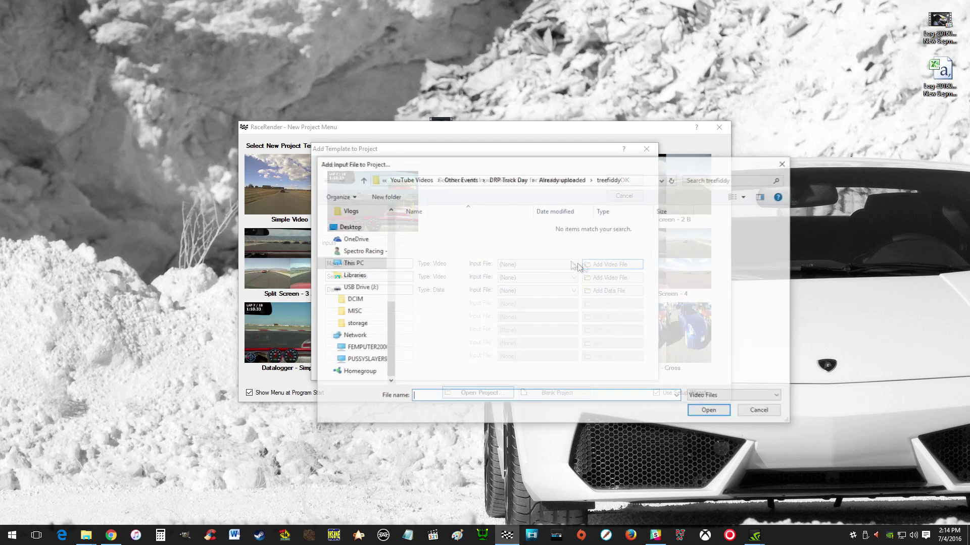
click(350, 228)
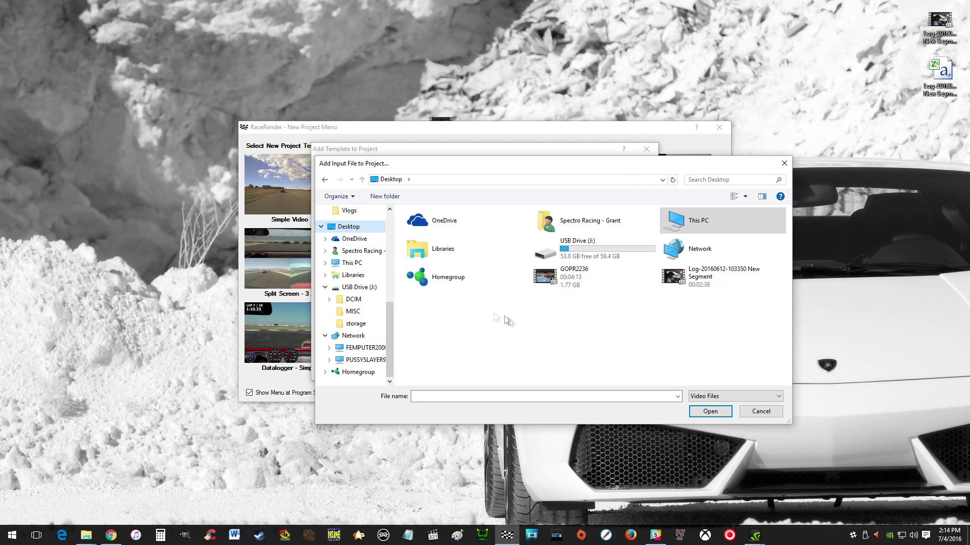
double_click(555, 281)
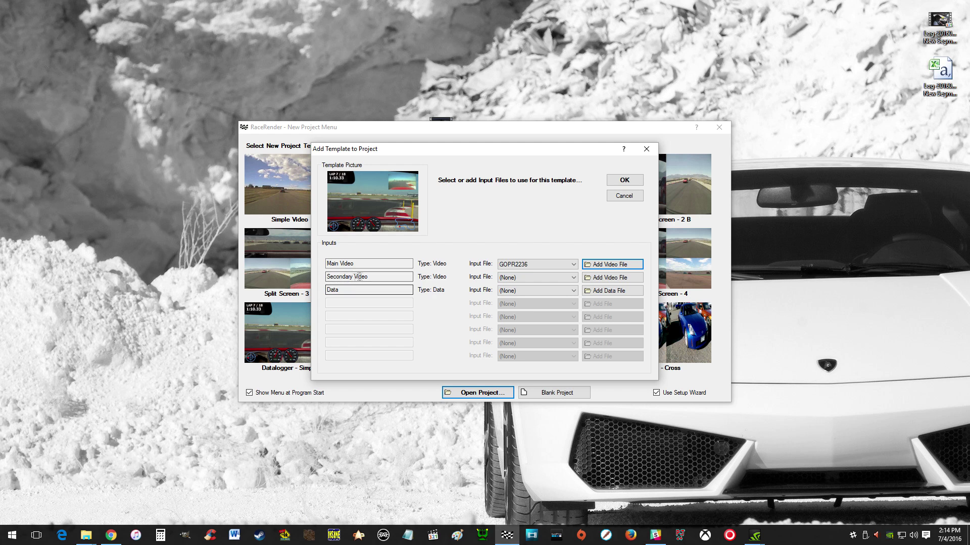
click(595, 279)
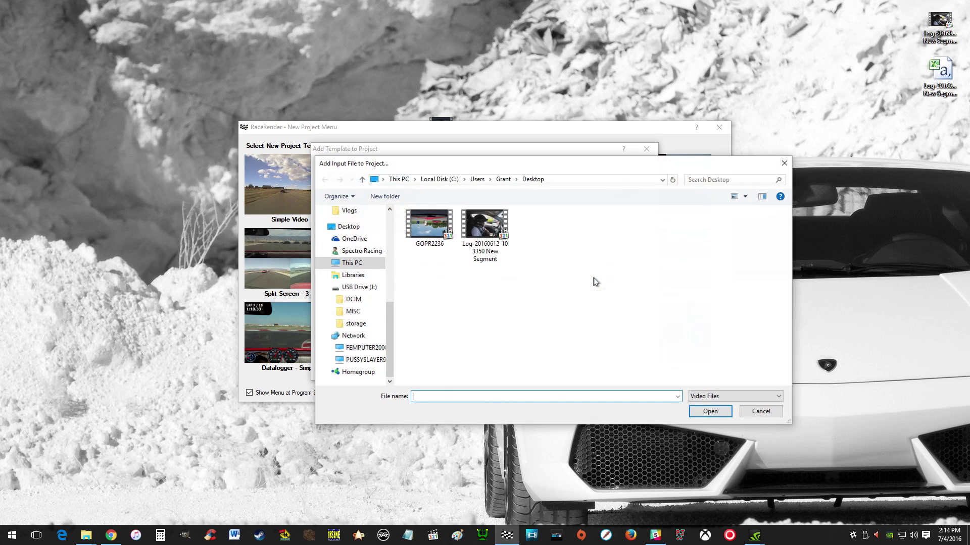
double_click(486, 235)
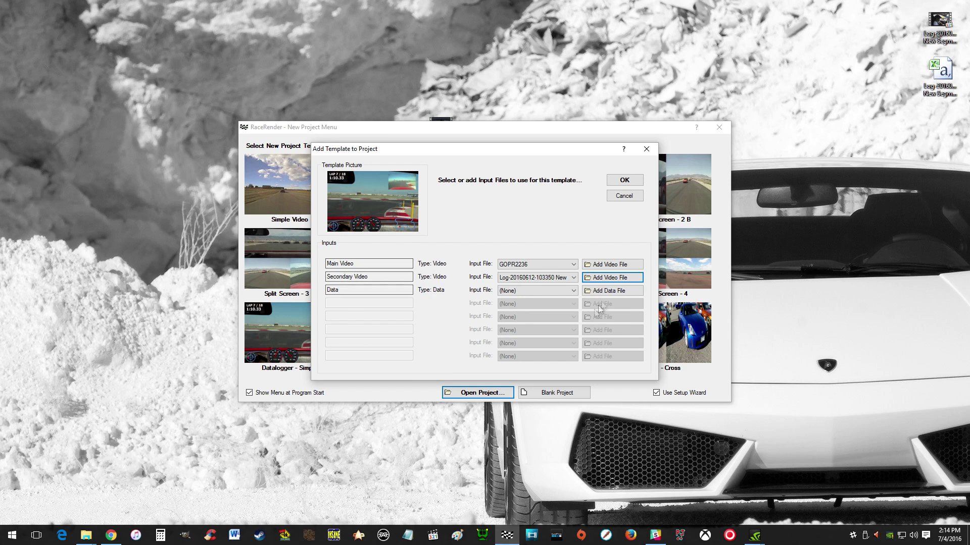
click(609, 292)
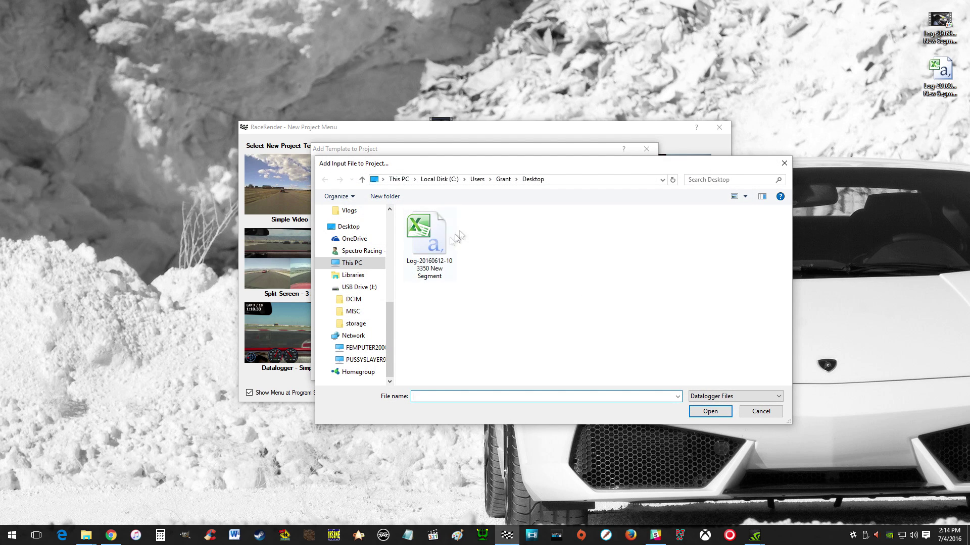
double_click(425, 247)
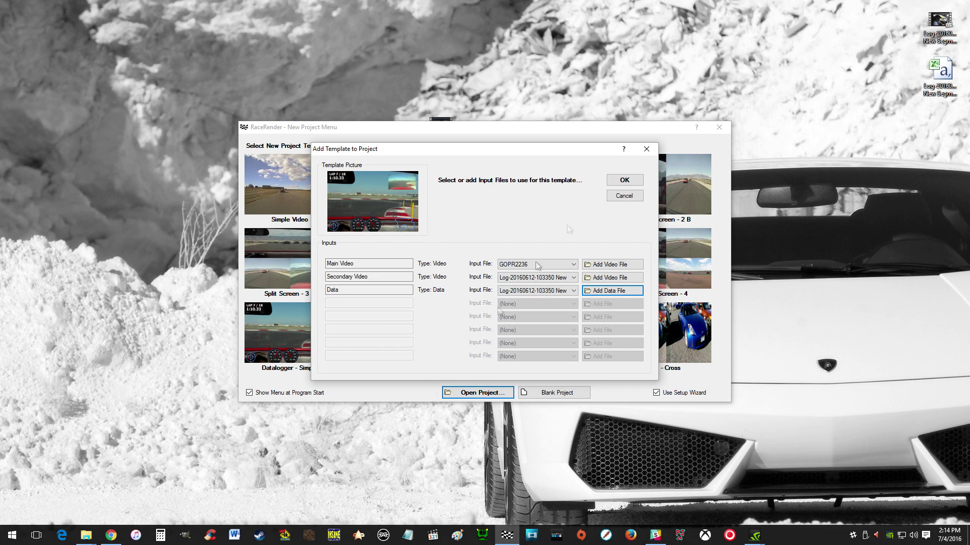
click(625, 182)
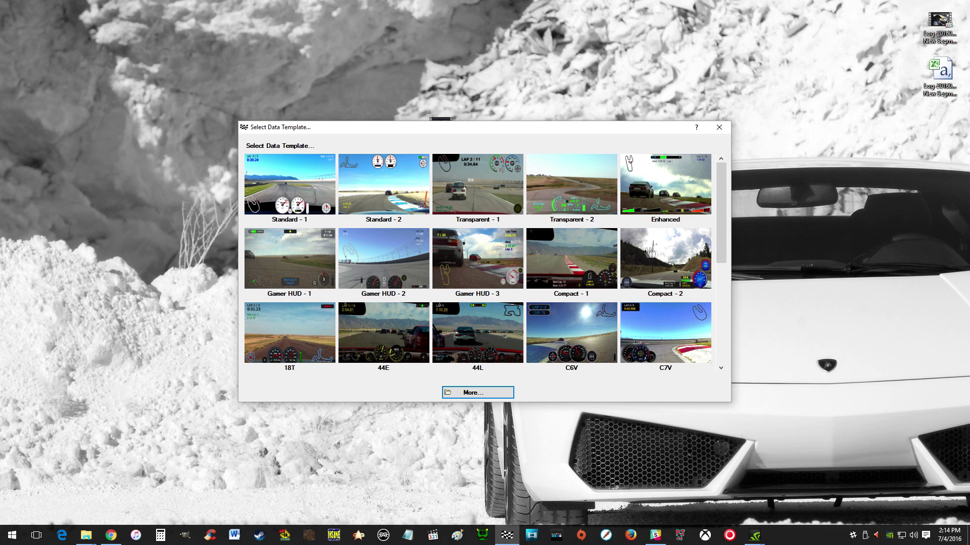
- Browse the data templates and choose Gamer HUD - 2
scroll(648, 252, down, 2)
scroll(440, 343, up, 2)
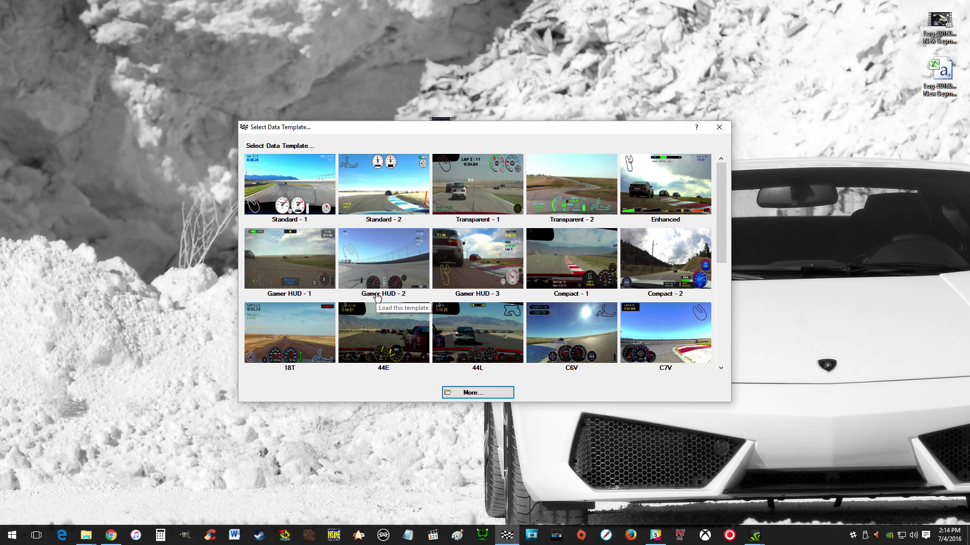
scroll(411, 302, down, 3)
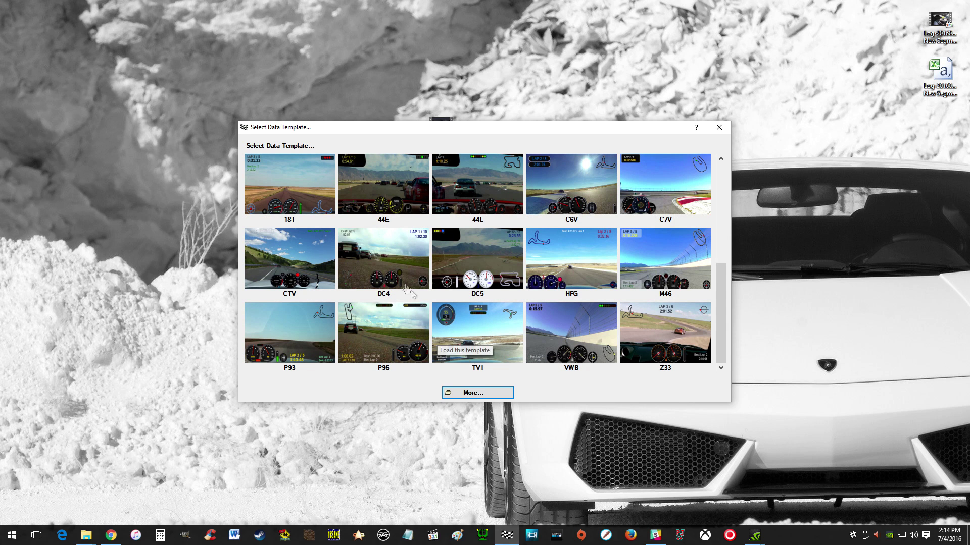
scroll(454, 303, up, 3)
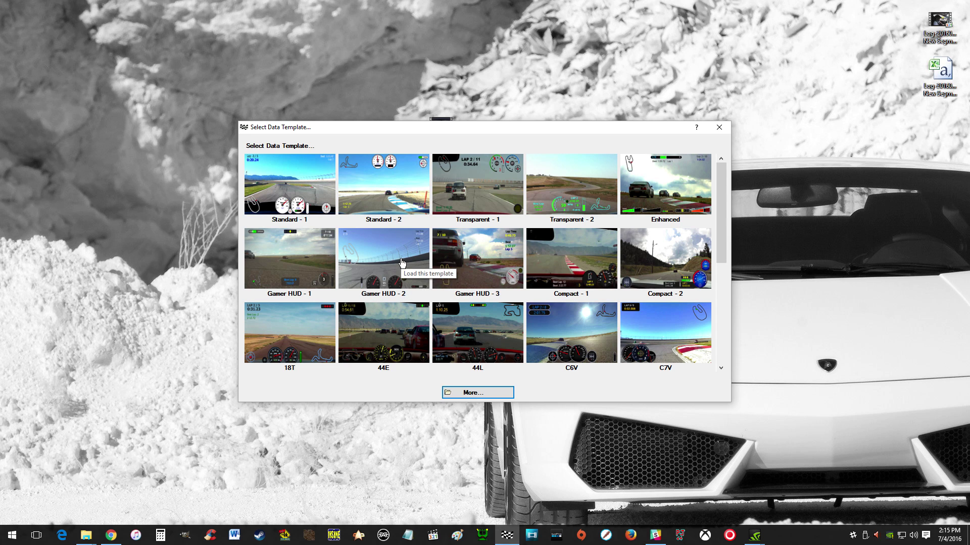
click(401, 262)
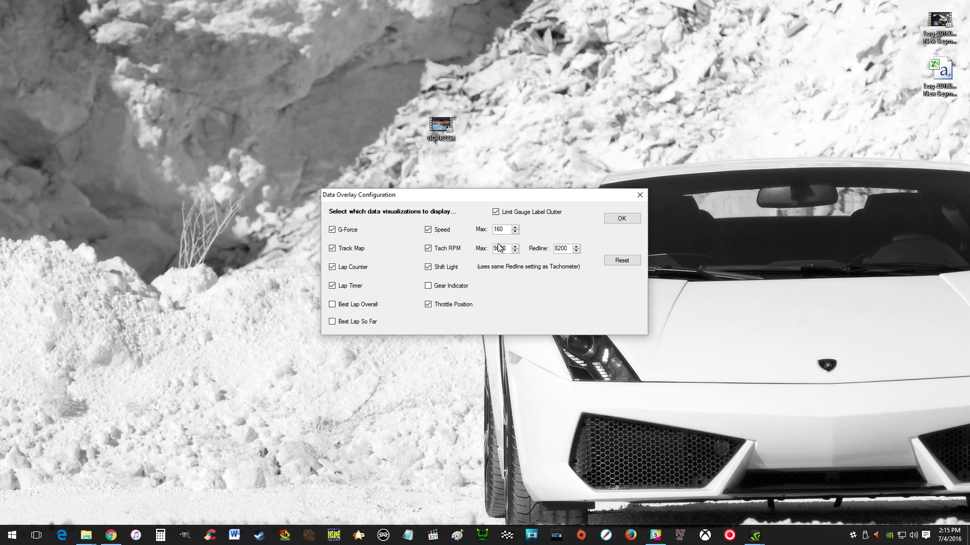
- Set the tachometer redline to 6000 and turn off the Throttle Position and Shift Light displays
click(576, 251)
click(576, 251)
click(428, 305)
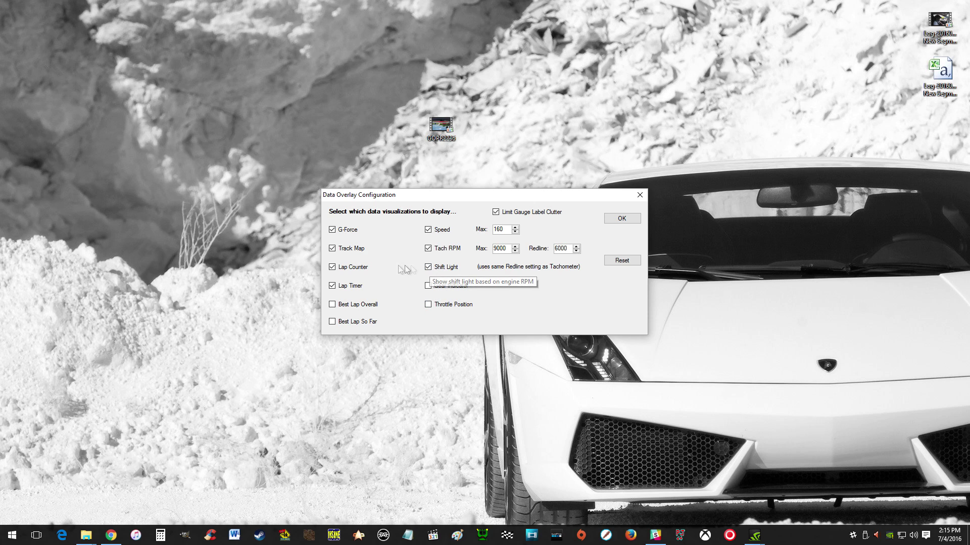
click(429, 268)
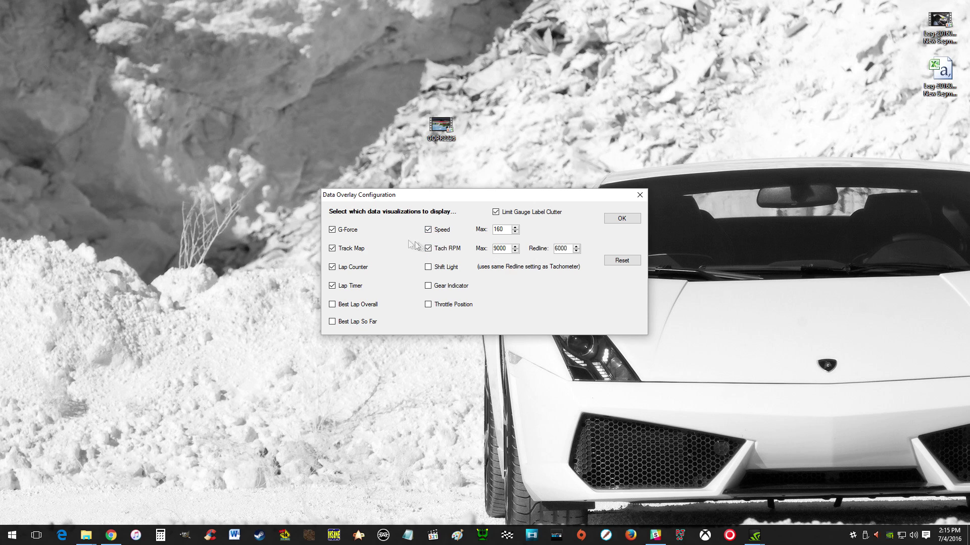
- Turn off the G-Force, Track Map, Lap Counter and Lap Timer displays and accept the overlay configuration
click(345, 232)
click(359, 249)
click(355, 268)
click(364, 287)
click(622, 218)
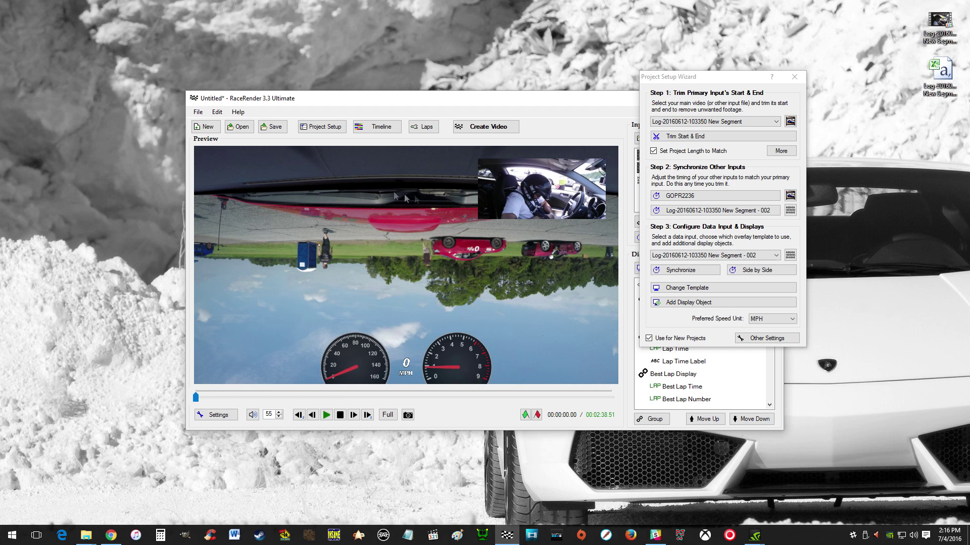
- Move the Project Setup Wizard clear of the main project window so the preview and input lists are unobstructed
drag(717, 80, 860, 107)
double_click(526, 96)
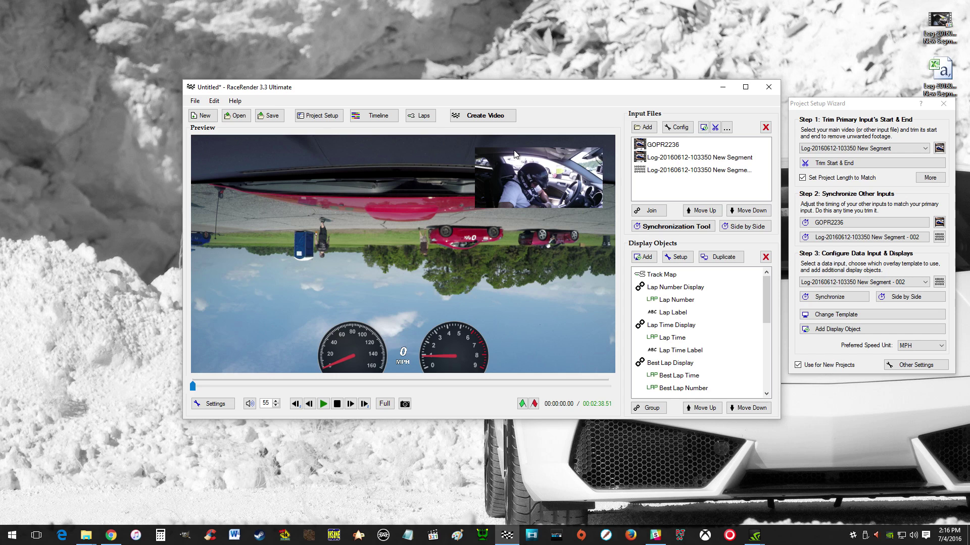
- Rotate the GOPR2236 input video 180° (Camera Upside-Down) and accept its configuration
click(407, 297)
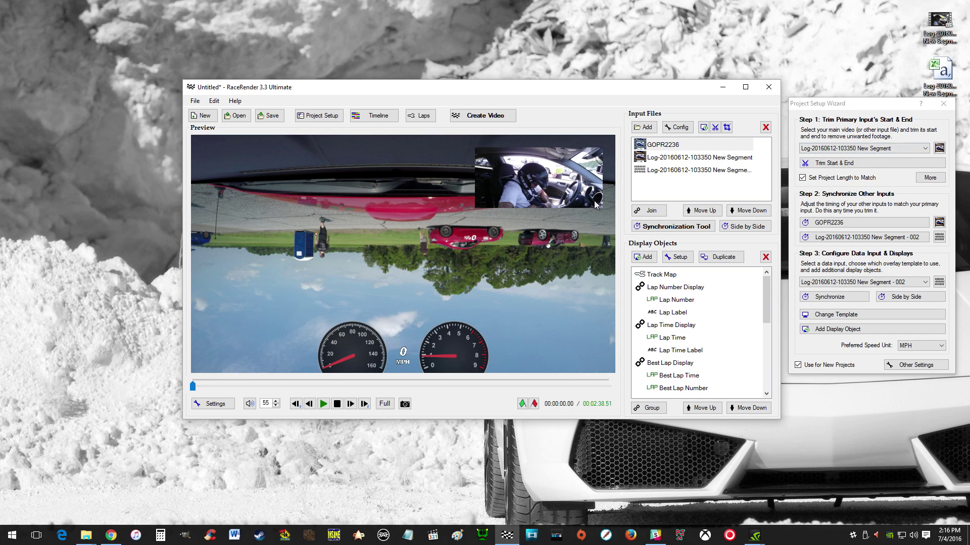
click(656, 161)
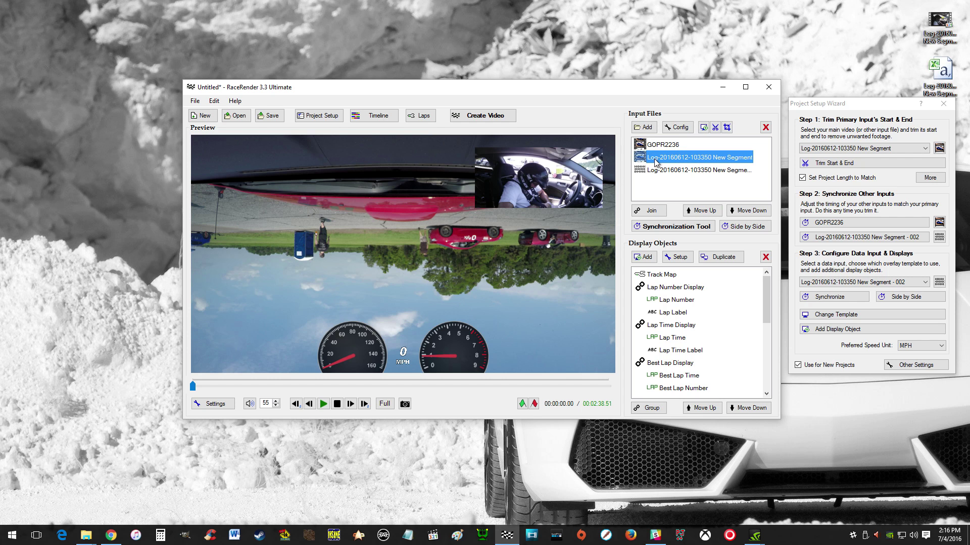
click(662, 146)
double_click(662, 146)
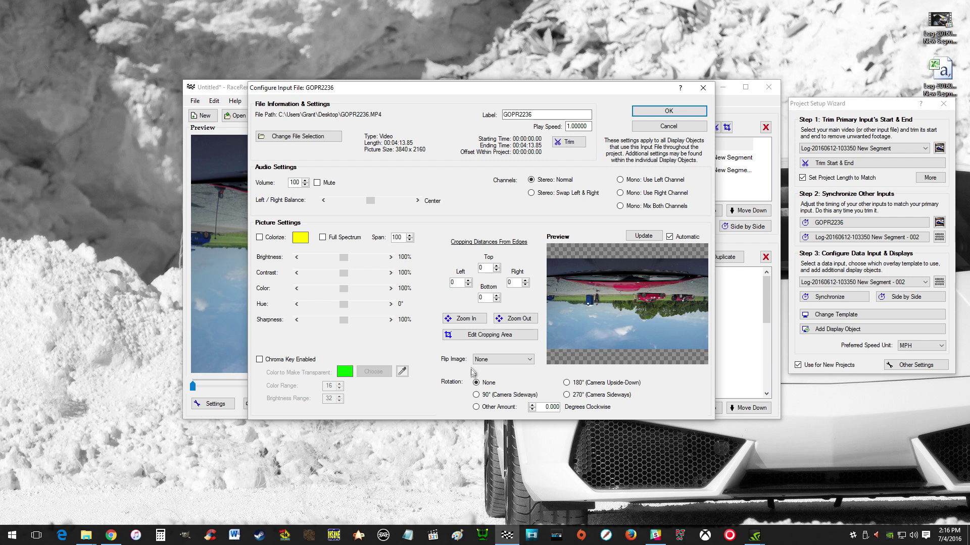
click(566, 384)
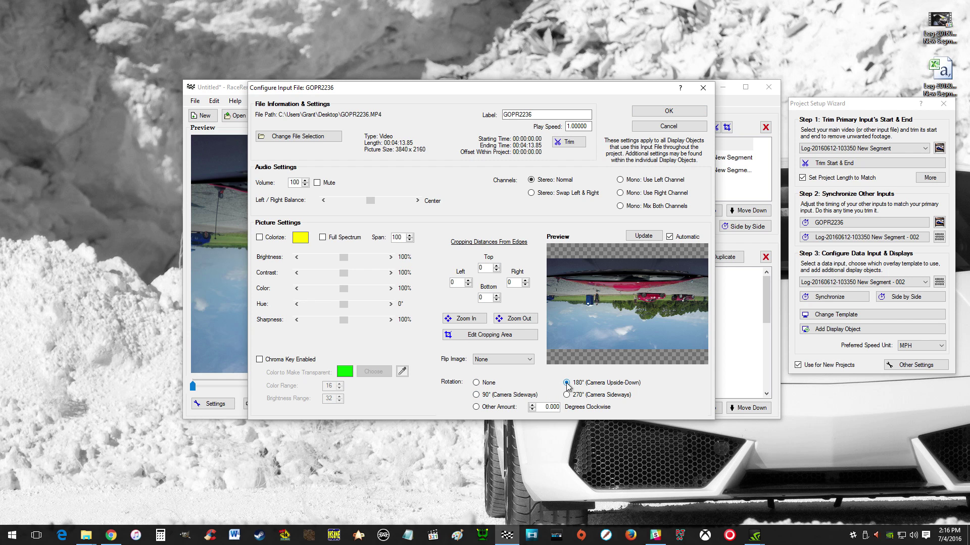
click(669, 110)
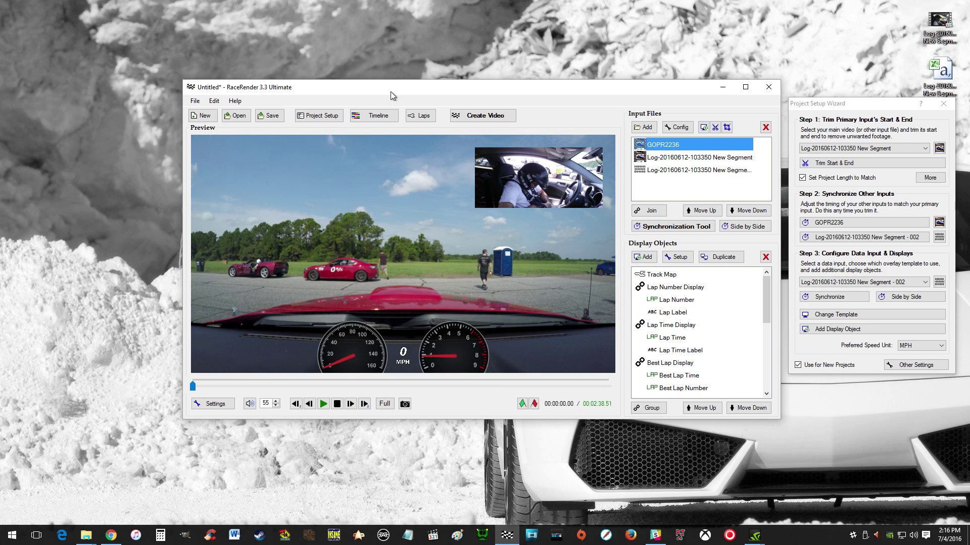
- Play the preview from the start and again from about the one-minute mark, pausing at 00:01:04.45, to check the combined footage and gauges
click(323, 404)
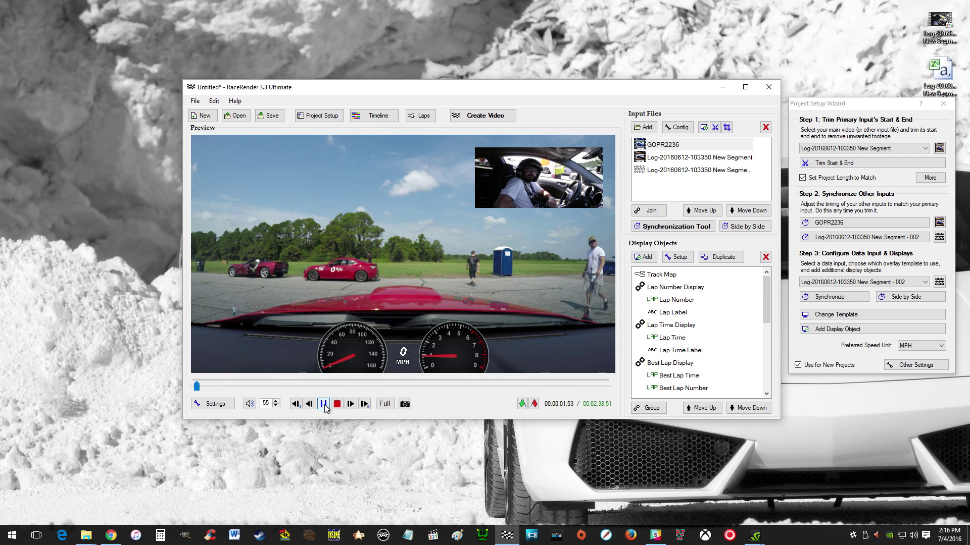
click(325, 408)
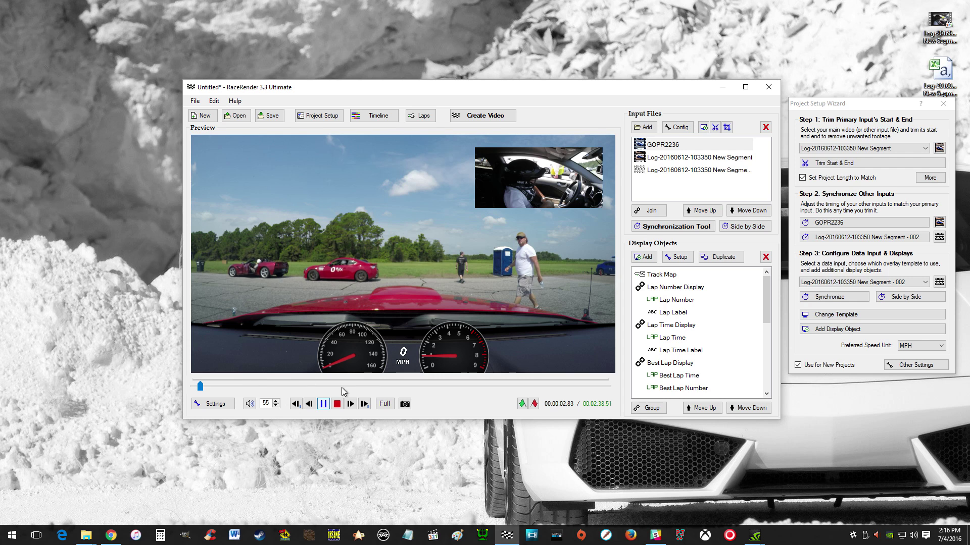
drag(200, 387, 329, 387)
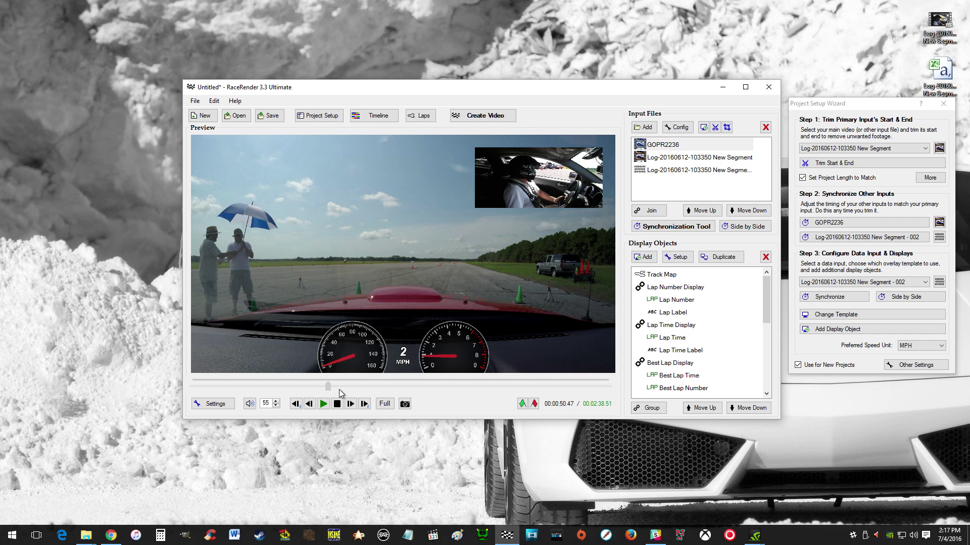
click(342, 386)
click(323, 404)
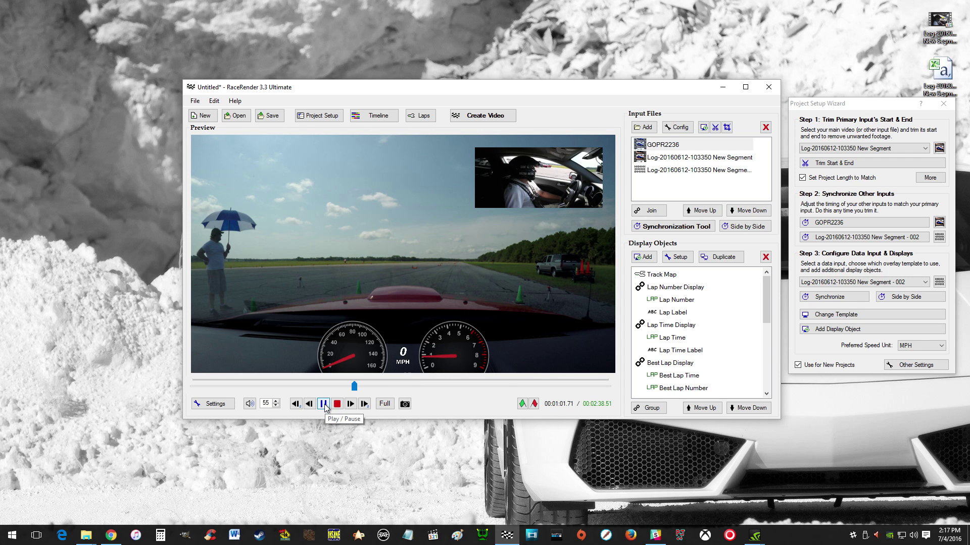
click(324, 404)
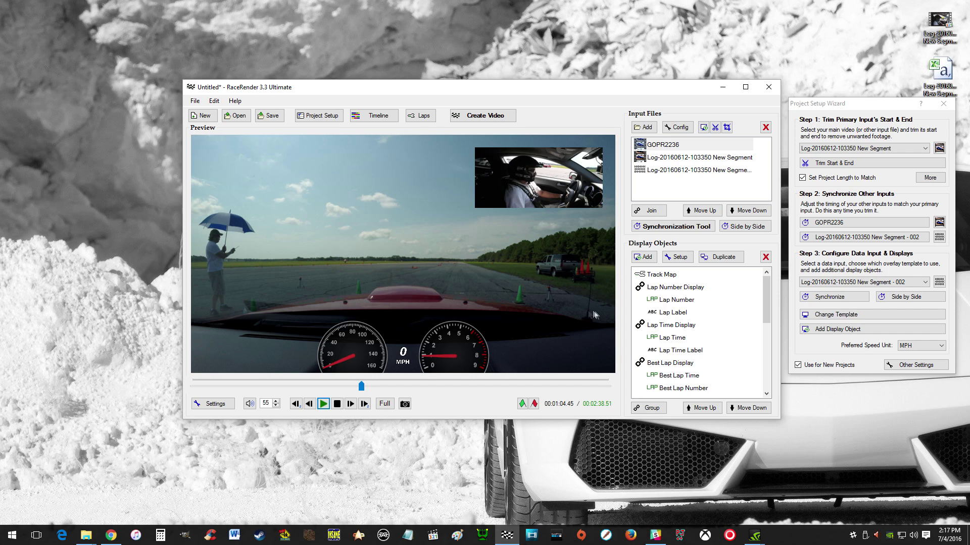
- Compare the data log side by side with GOPR2236 as the reference input and accept the synchronization
click(670, 172)
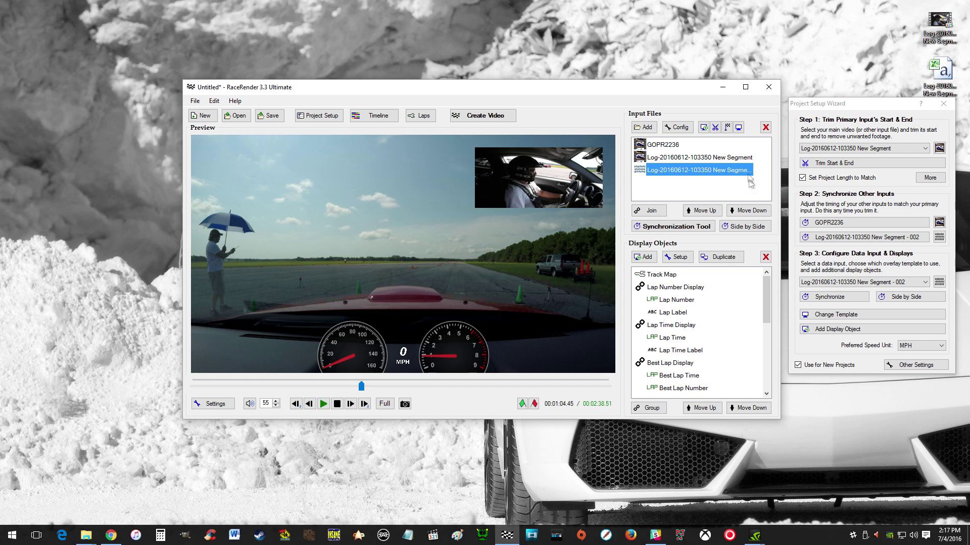
click(741, 228)
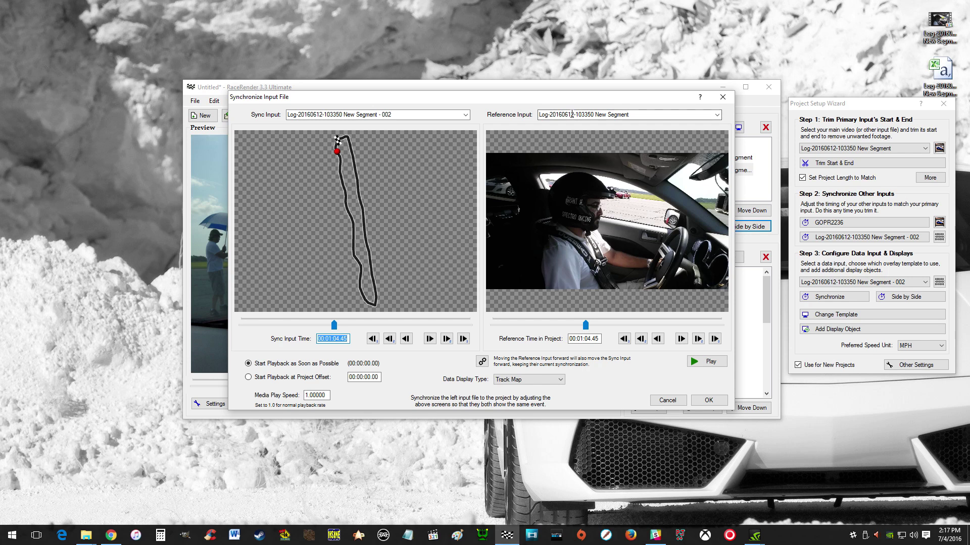
click(719, 118)
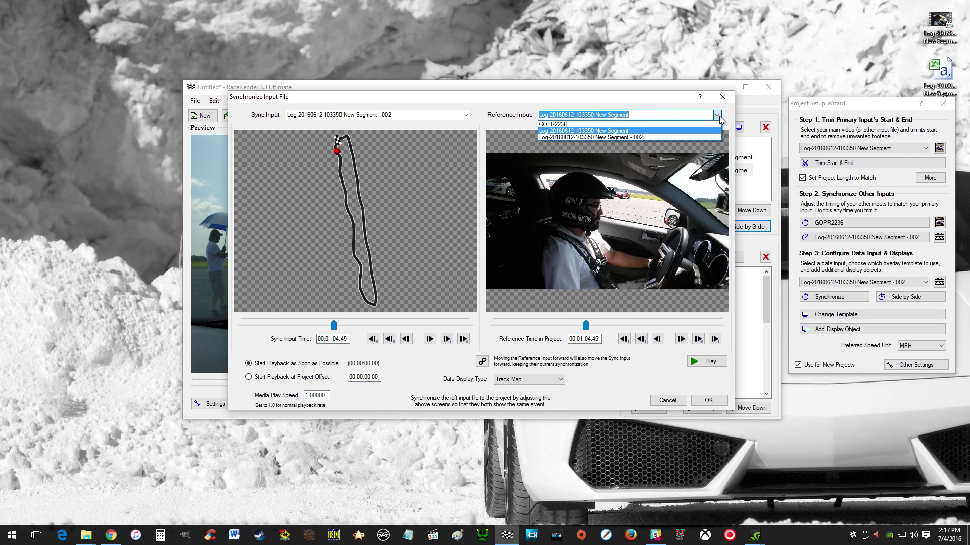
click(552, 124)
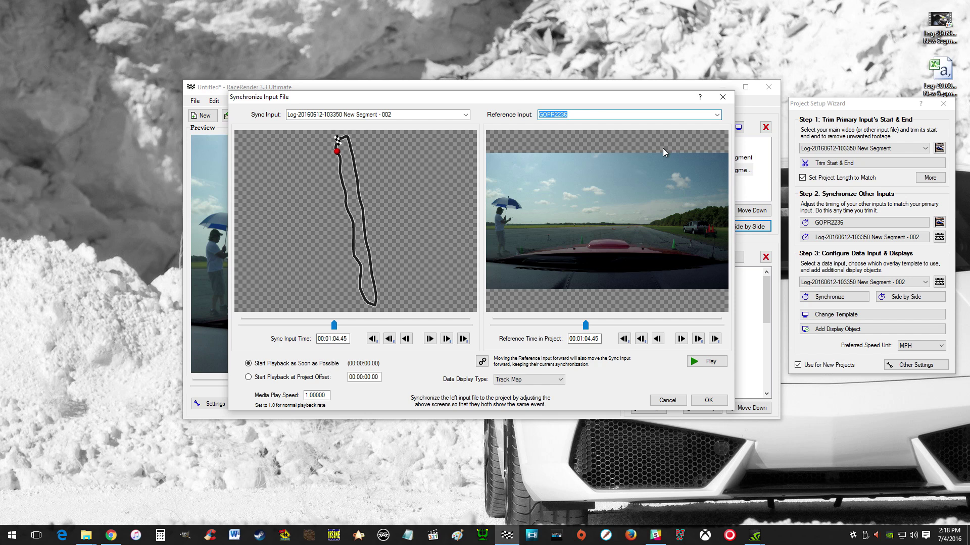
click(702, 404)
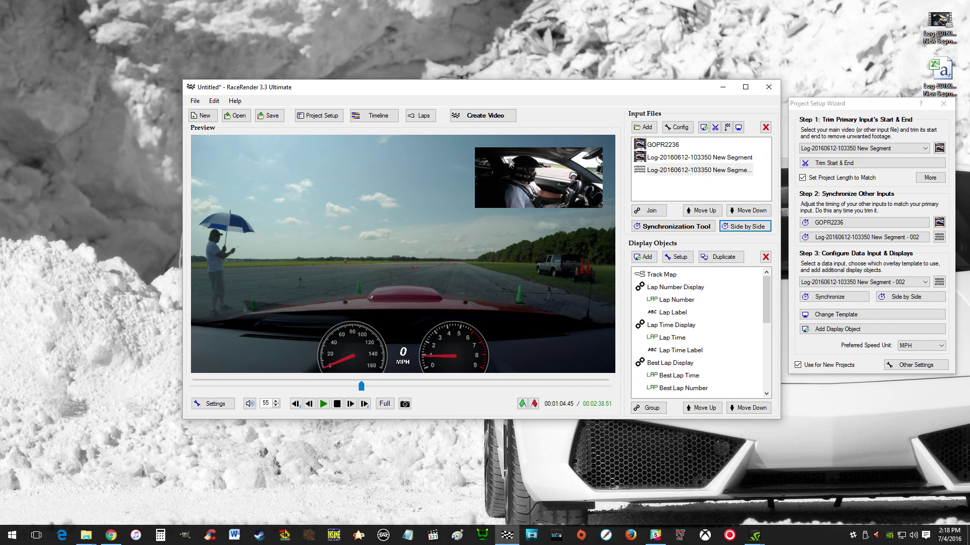
click(667, 160)
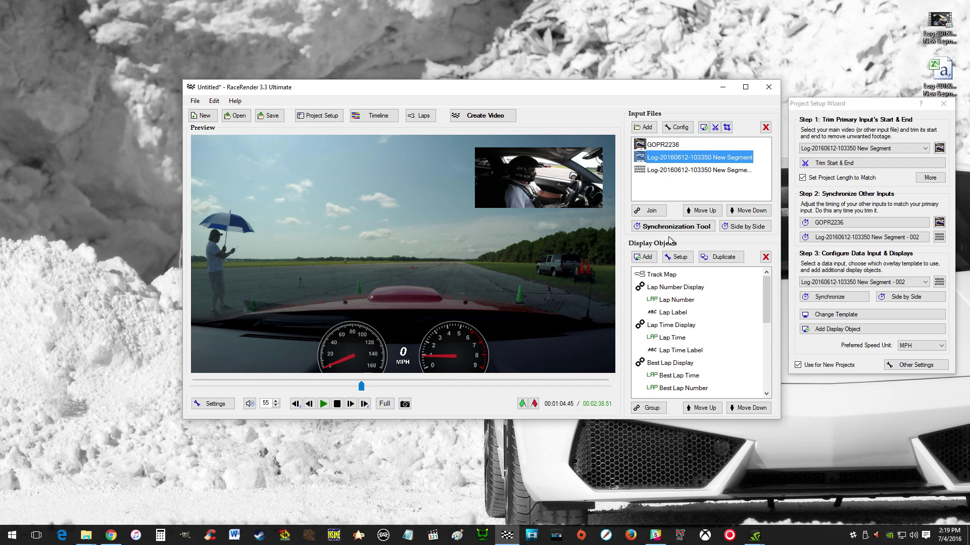
click(677, 126)
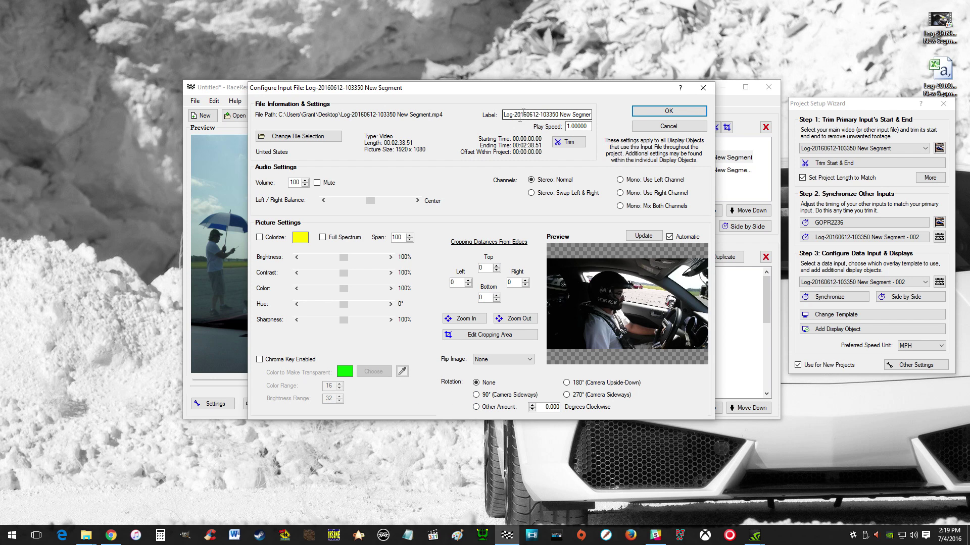
click(318, 183)
click(669, 110)
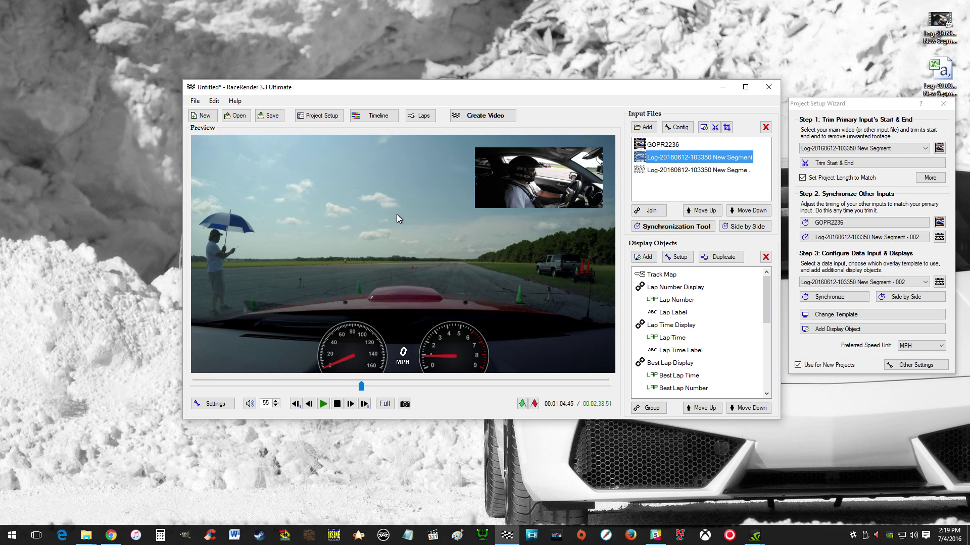
- Select the GOPR2236 input and move the main project window slightly higher on the desktop
click(668, 146)
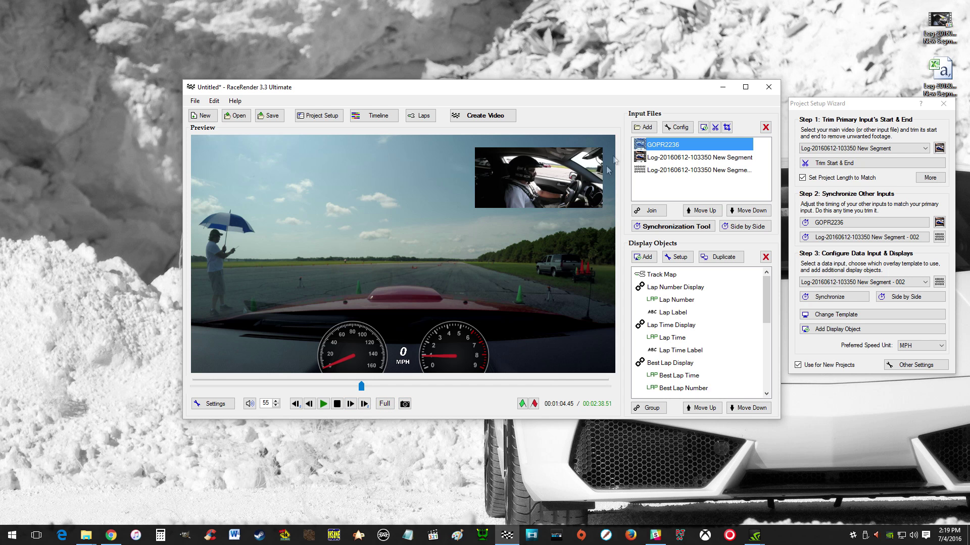
drag(543, 85, 521, 51)
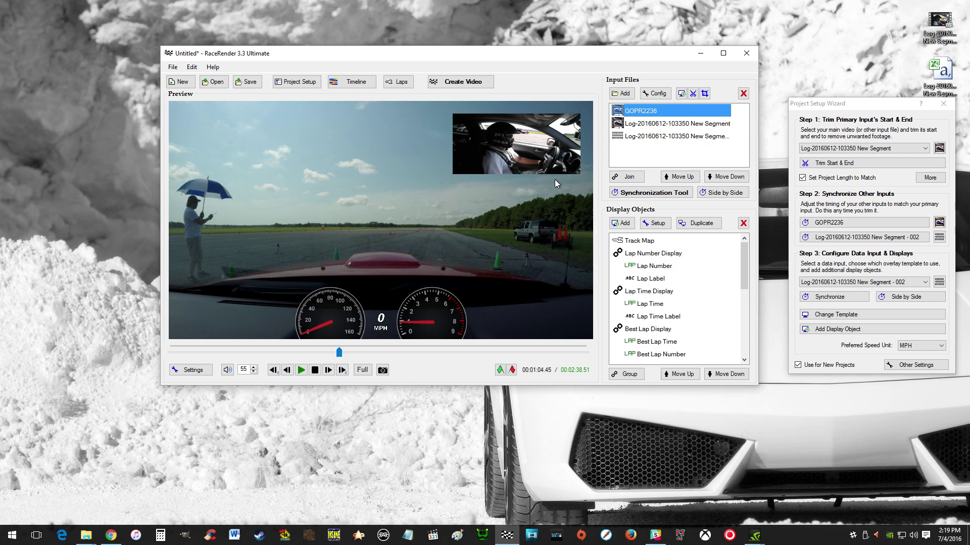
drag(506, 58, 519, 71)
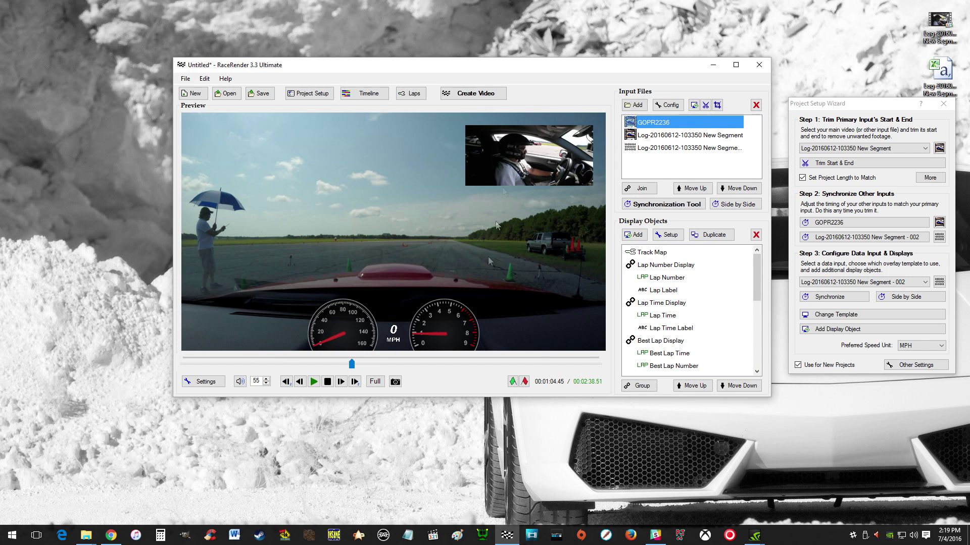